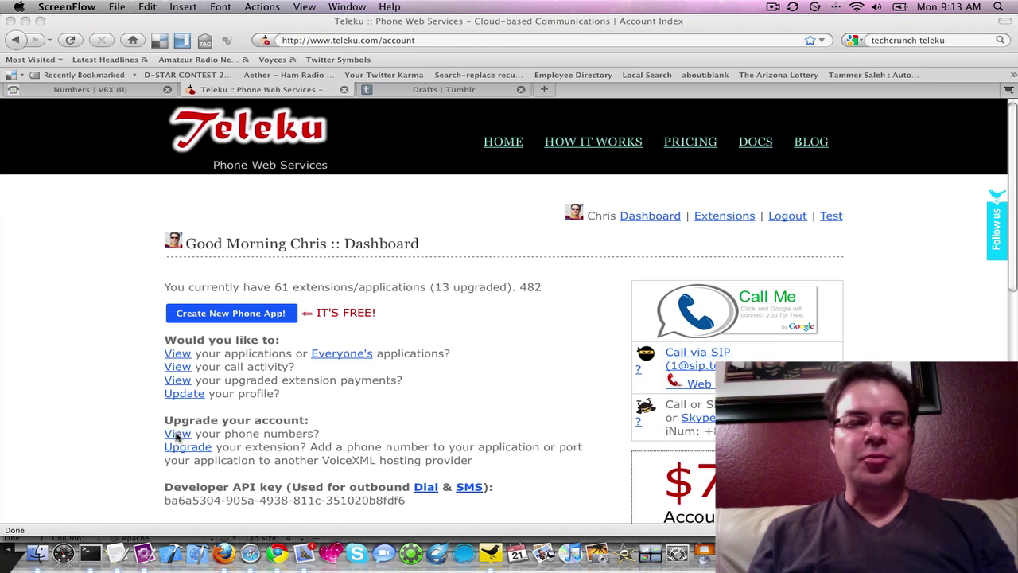
# - Check that the Teleku account has no phone numbers, then move to OpenVBX's Phone Numbers page
pyautogui.click(177, 436)
pyautogui.click(178, 436)
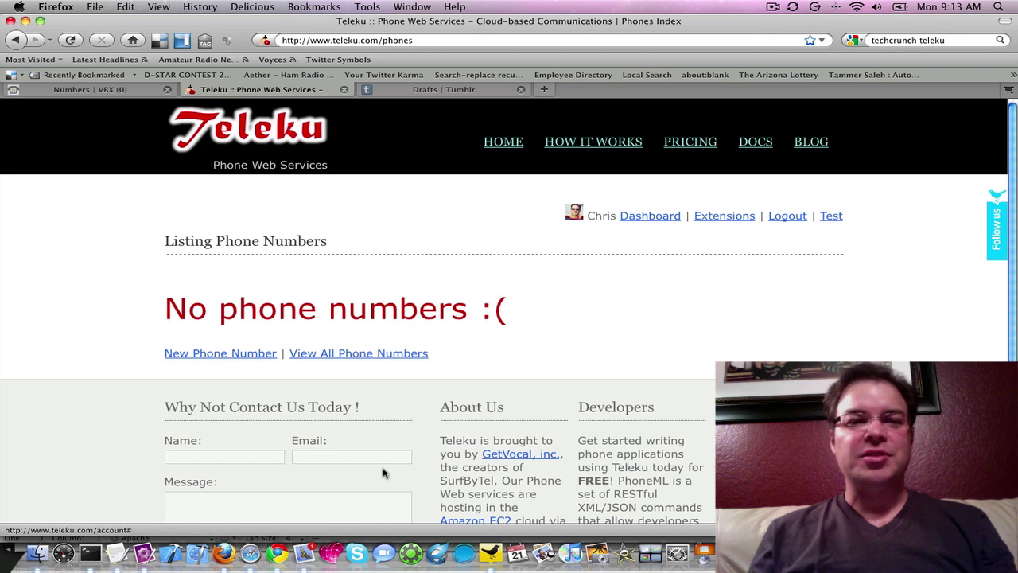
pyautogui.click(650, 216)
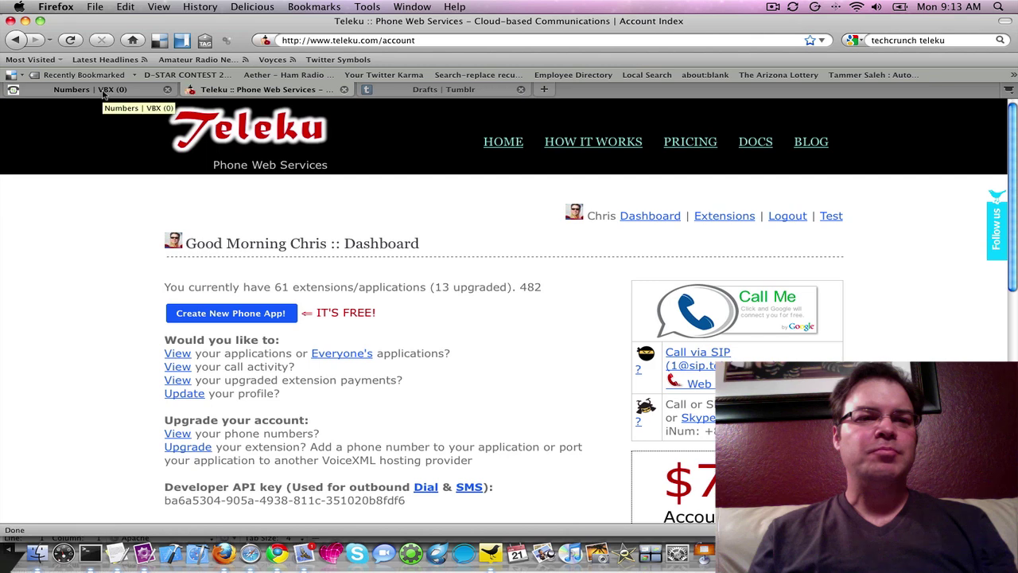
pyautogui.click(103, 91)
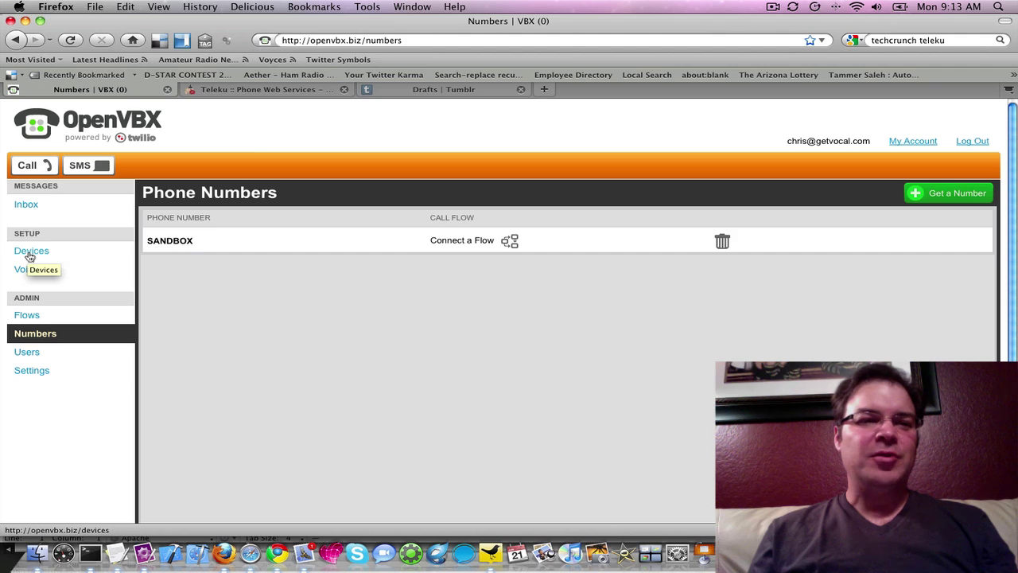
# - Add a device named 'mobile' with the user's cell phone number
pyautogui.click(29, 256)
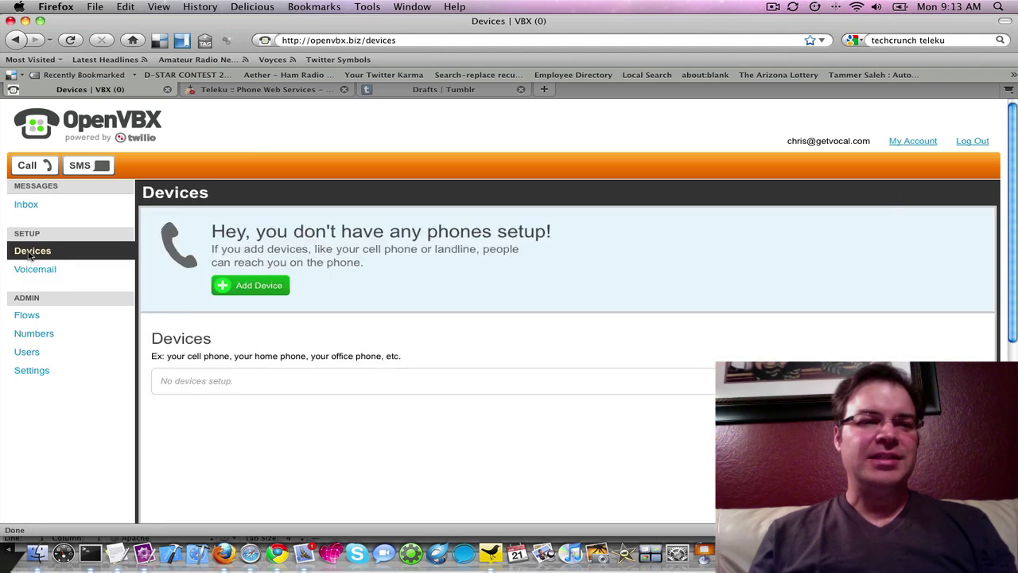
pyautogui.click(27, 319)
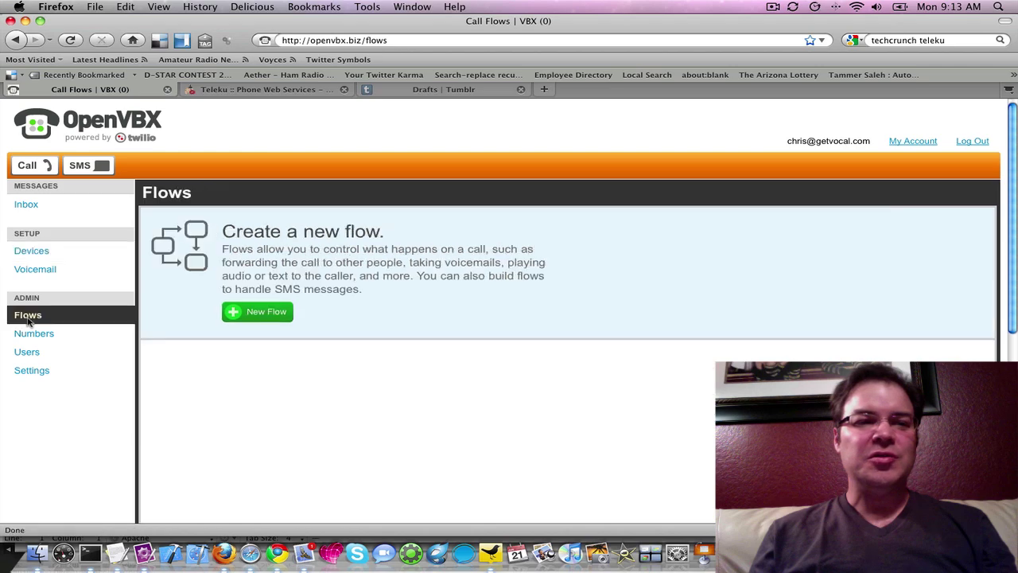
pyautogui.click(34, 252)
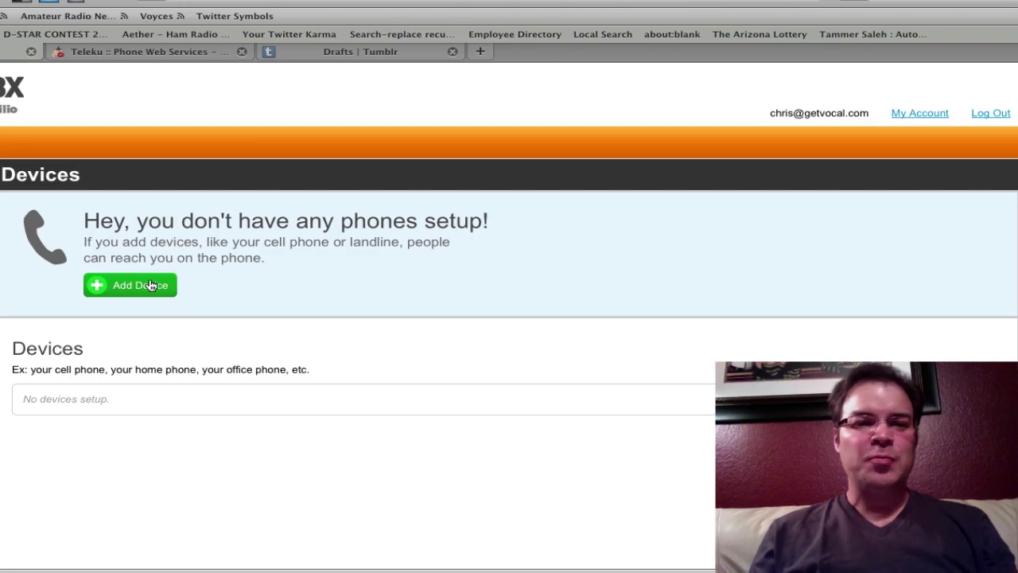
pyautogui.click(151, 284)
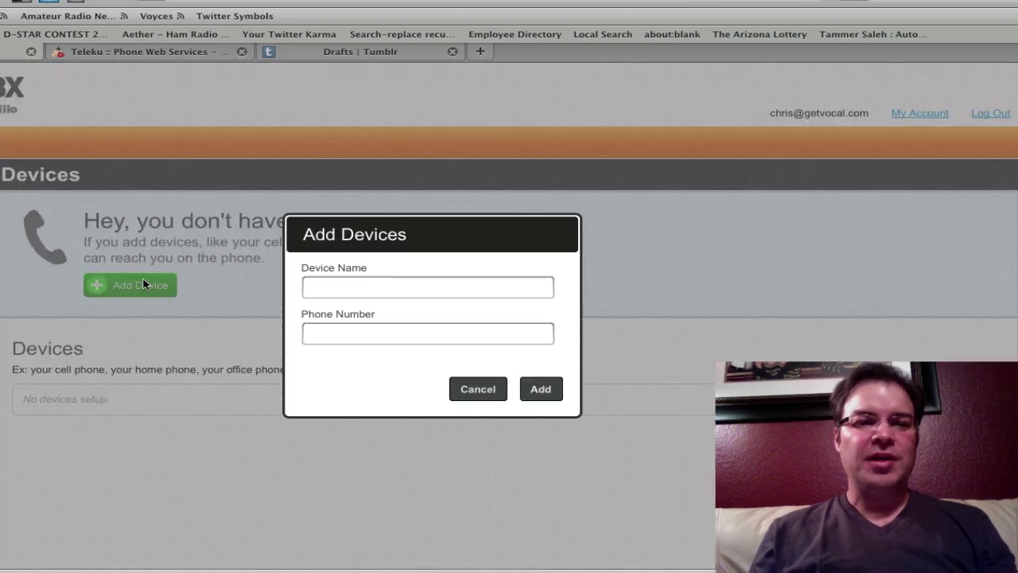
pyautogui.click(376, 286)
pyautogui.write('mo')
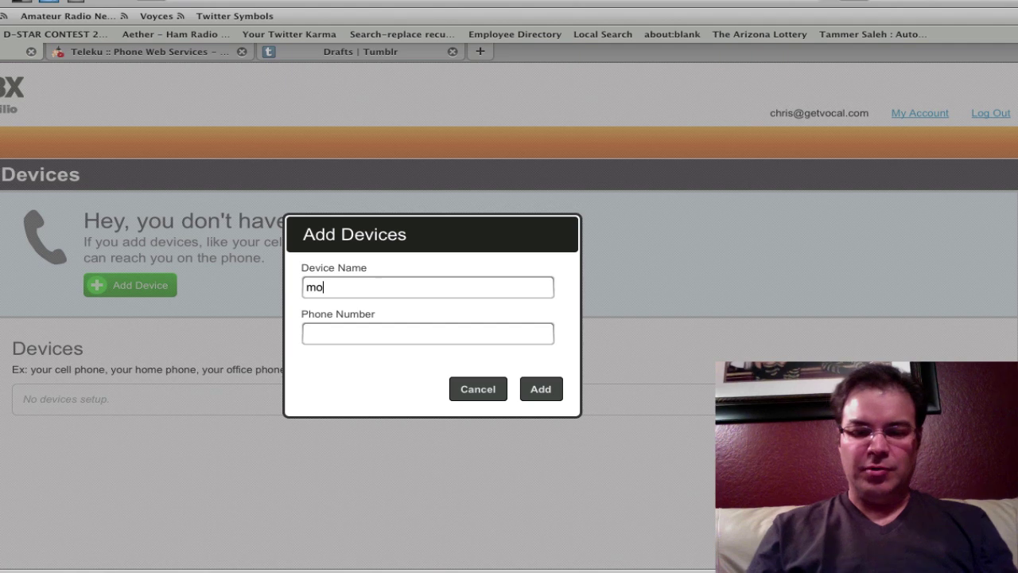
pyautogui.write('bile')
pyautogui.click(318, 333)
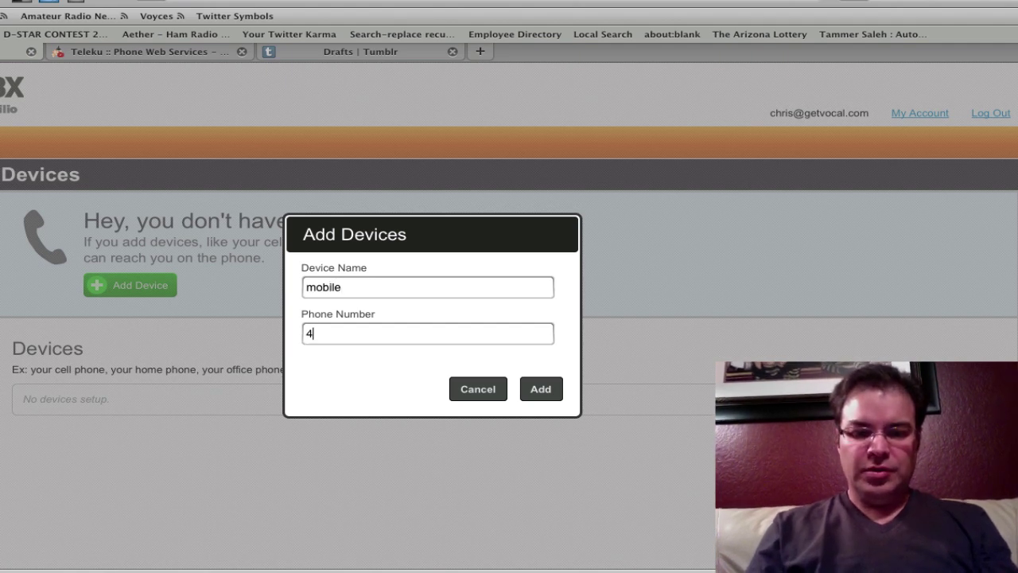
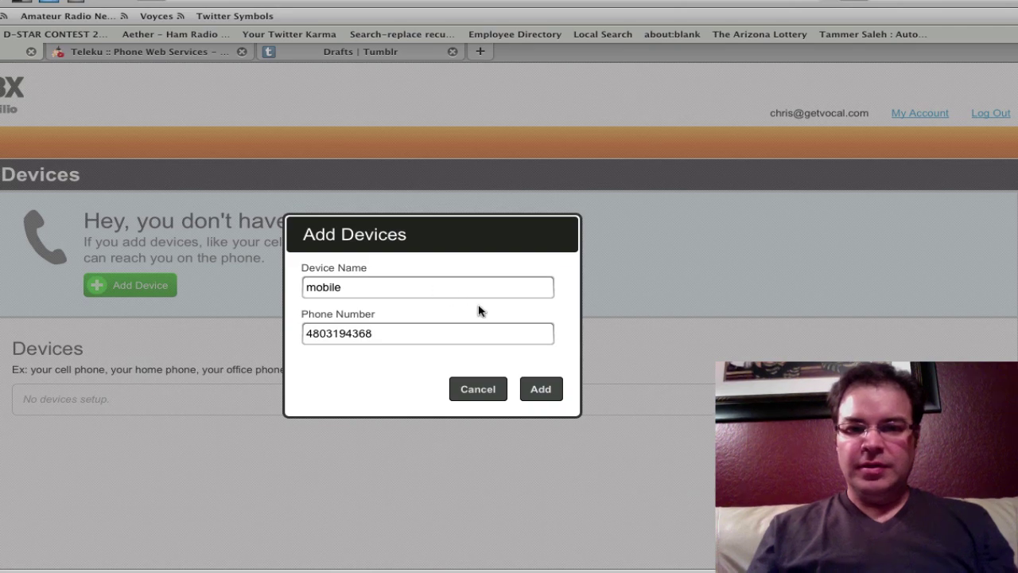
pyautogui.click(537, 385)
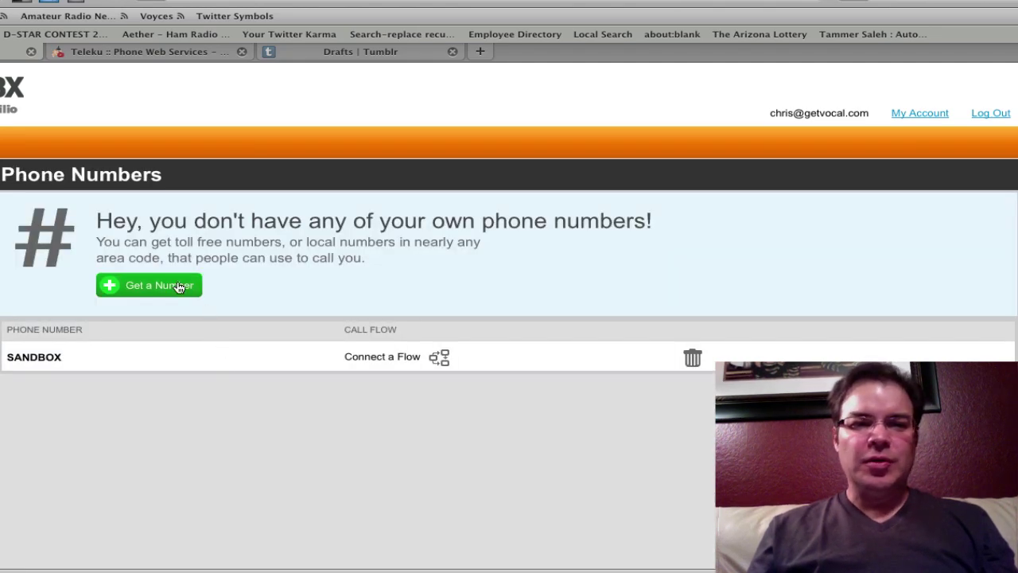
# - Buy a local number in area code 480 and open its Flow #1 editor
pyautogui.click(176, 286)
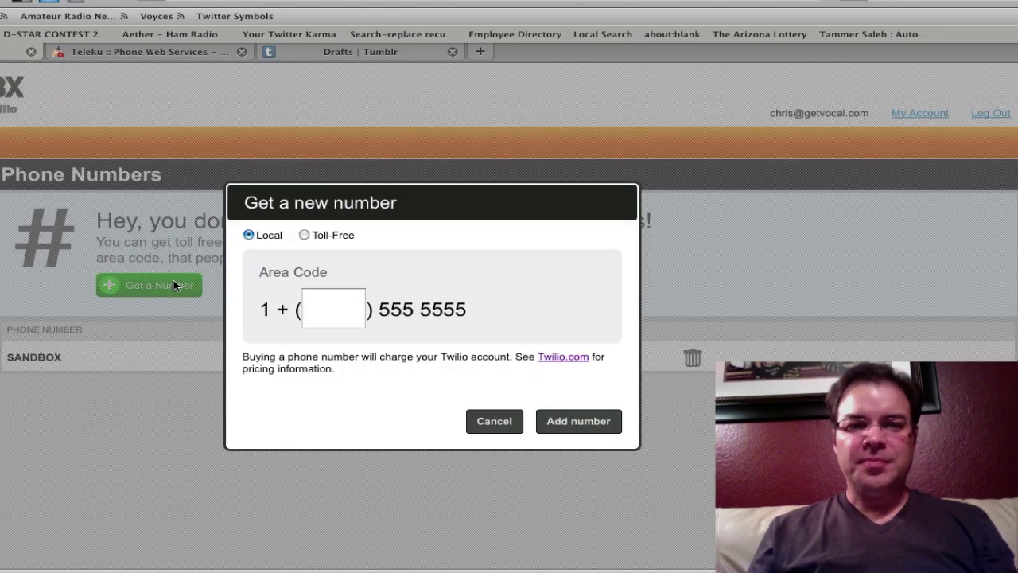
pyautogui.click(303, 235)
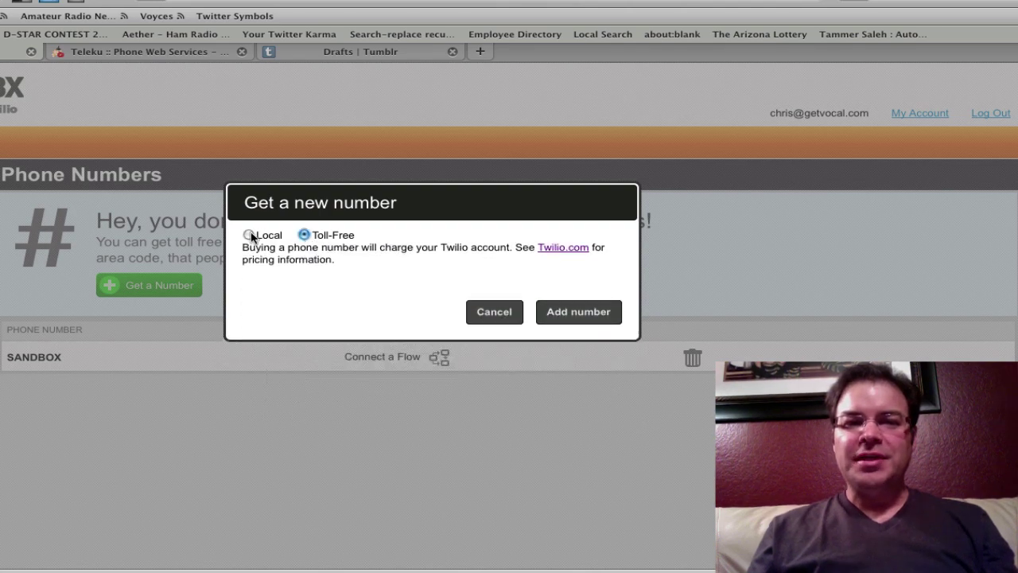
pyautogui.click(248, 234)
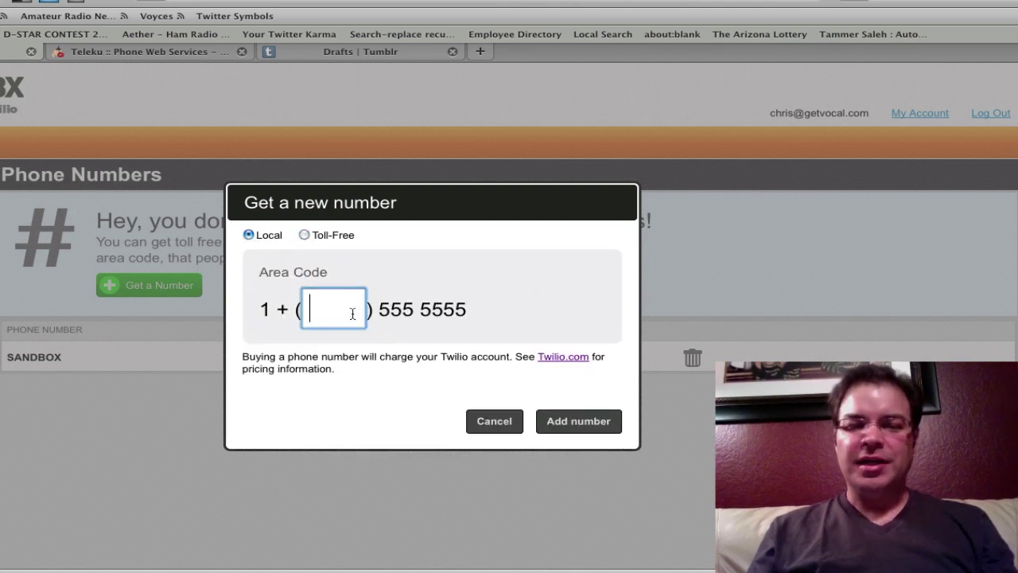
pyautogui.write('480')
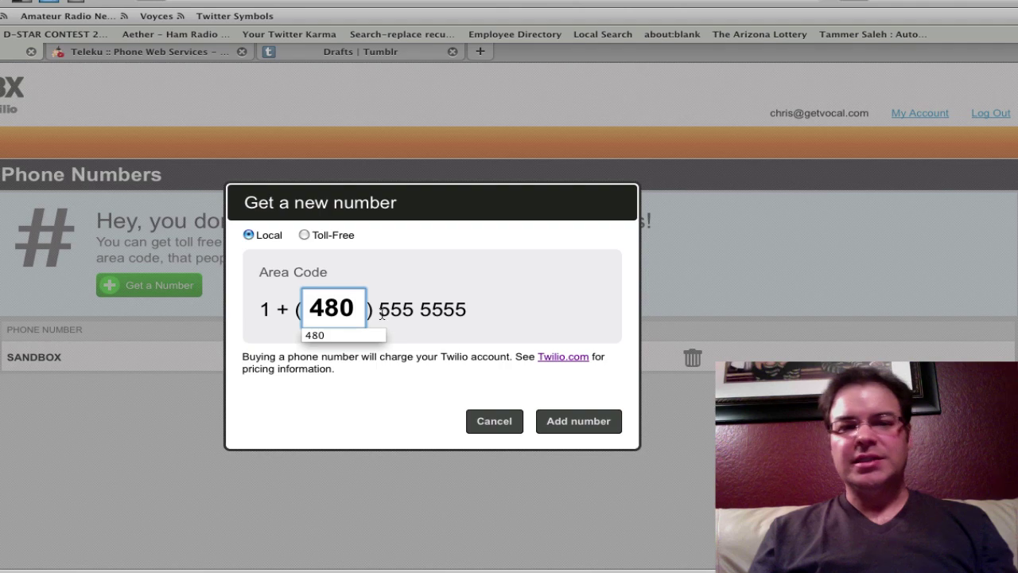
pyautogui.click(405, 312)
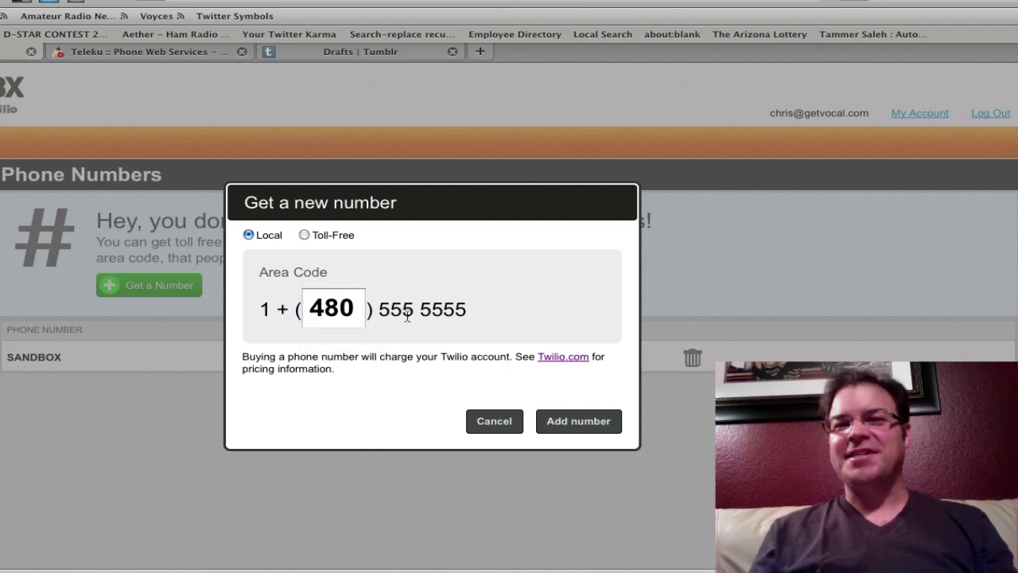
pyautogui.click(564, 422)
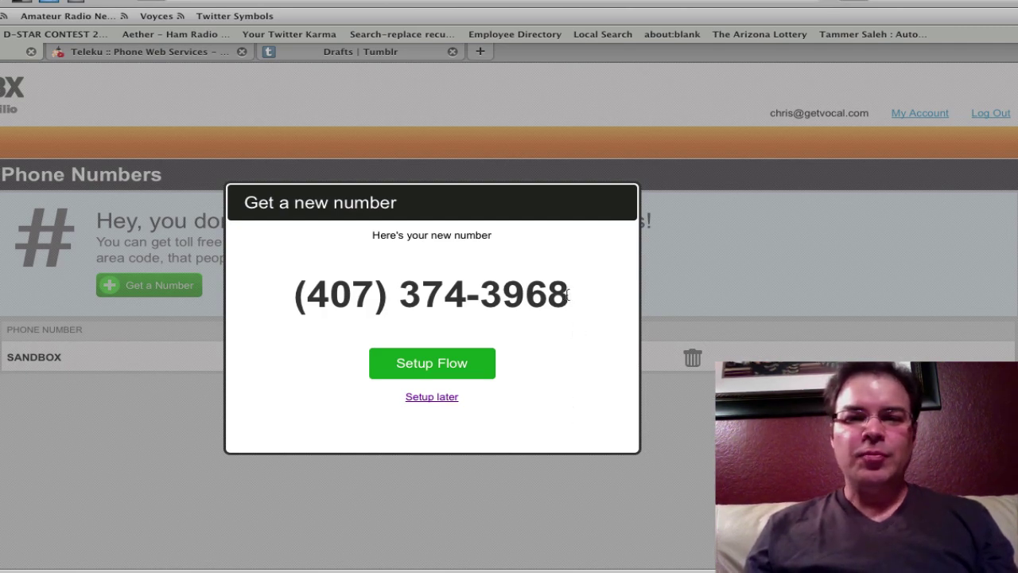
pyautogui.click(450, 369)
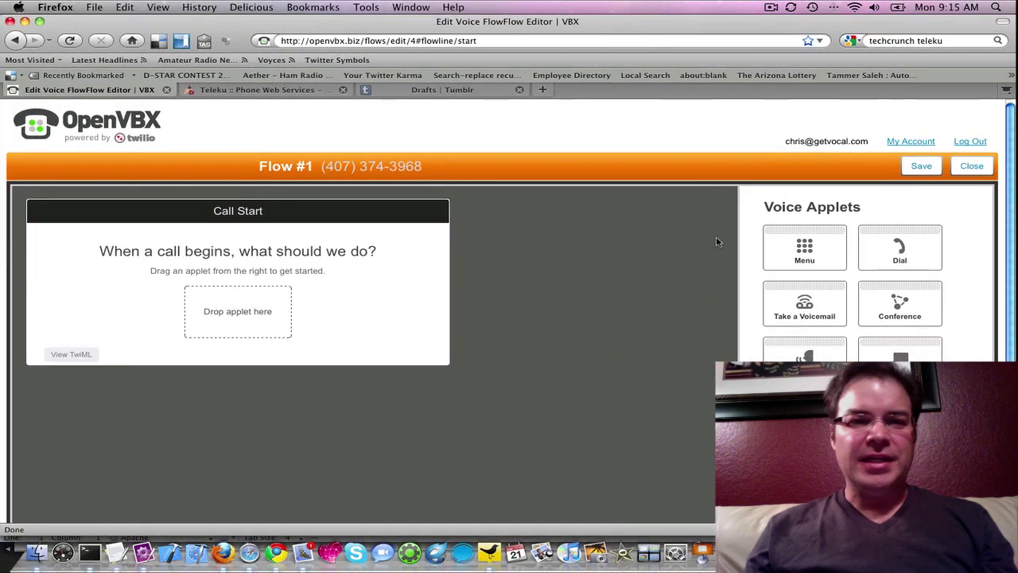
# - Start Flow #1 with a Greeting reading 'teleku is now powering this instance of open v b x! let freedom ring!', then save
pyautogui.moveTo(747, 352); pyautogui.dragTo(242, 315)
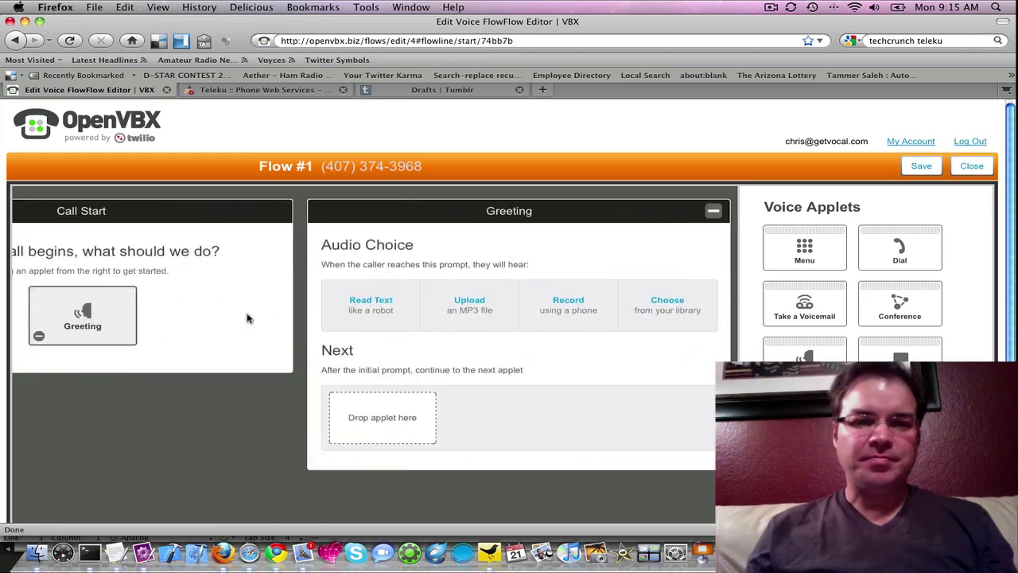
pyautogui.click(364, 306)
pyautogui.click(363, 326)
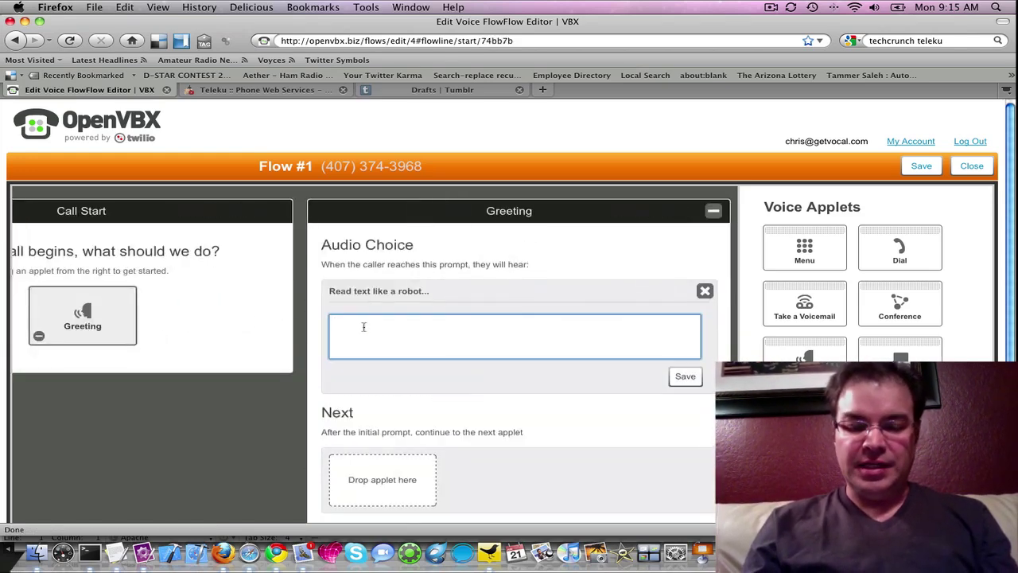
pyautogui.write('tele')
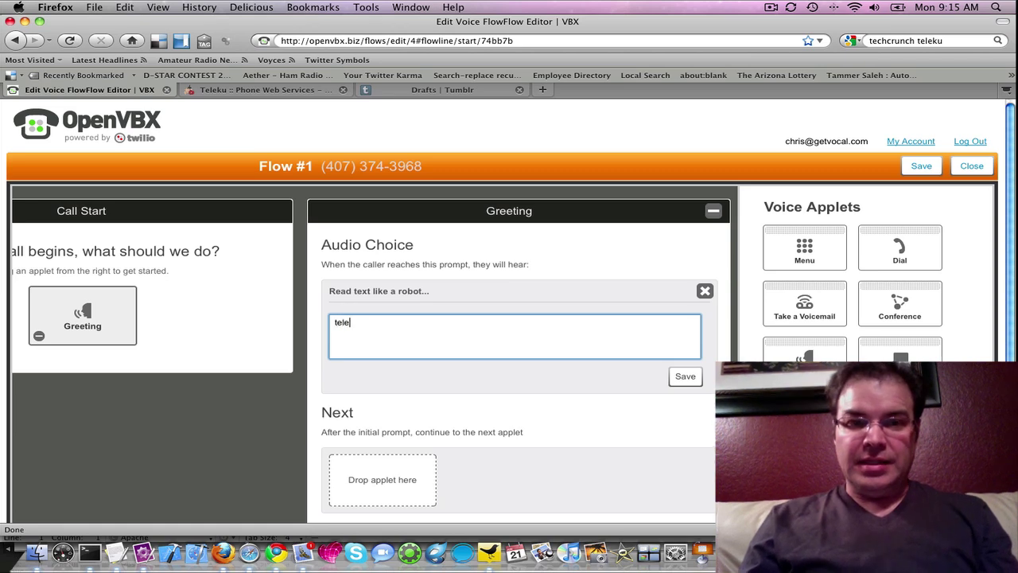
pyautogui.write('ky')
pyautogui.press('BackSpace')
pyautogui.write('u')
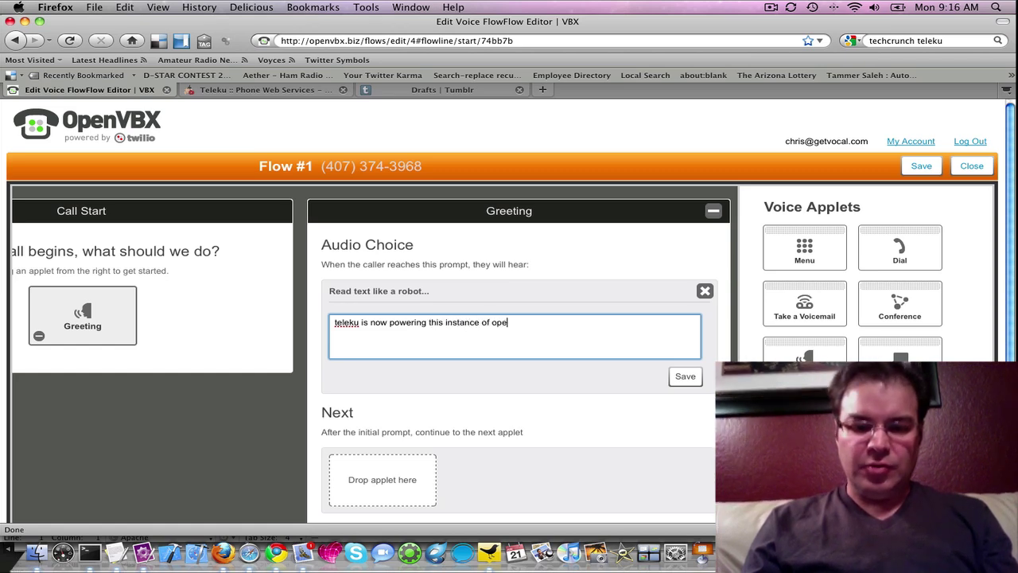
pyautogui.write('b ')
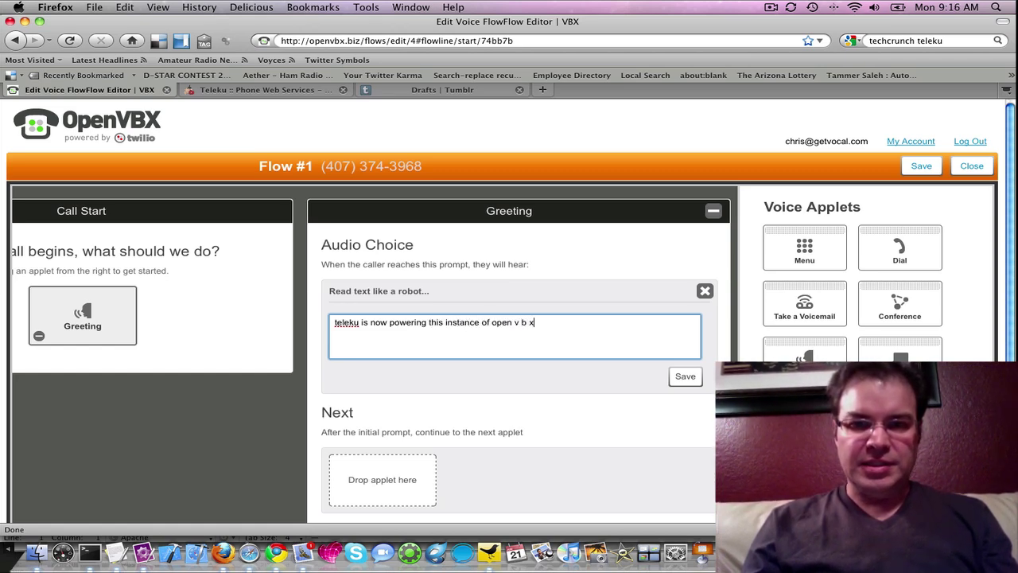
pyautogui.write('x!  let freedom ring!')
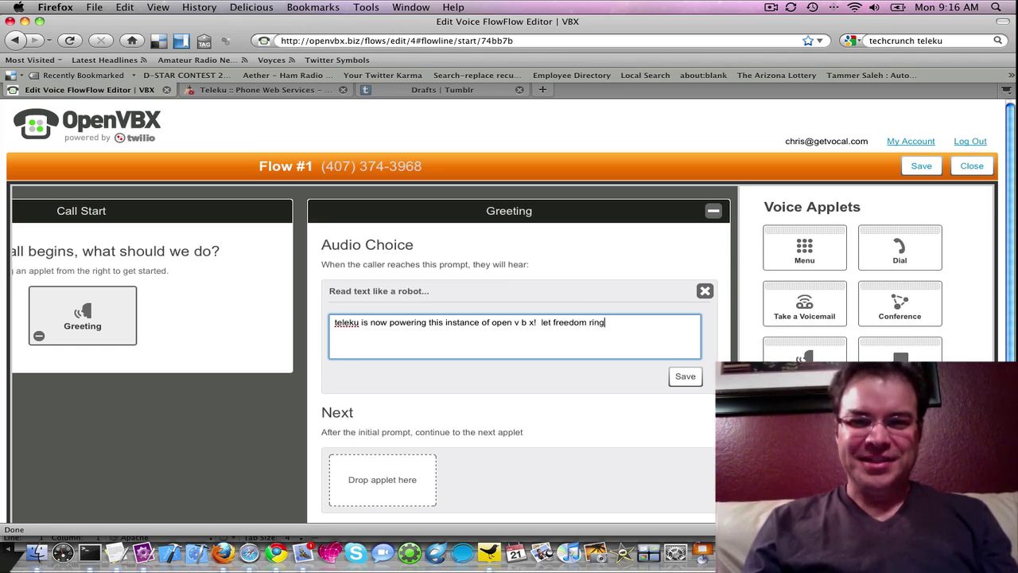
pyautogui.click(684, 377)
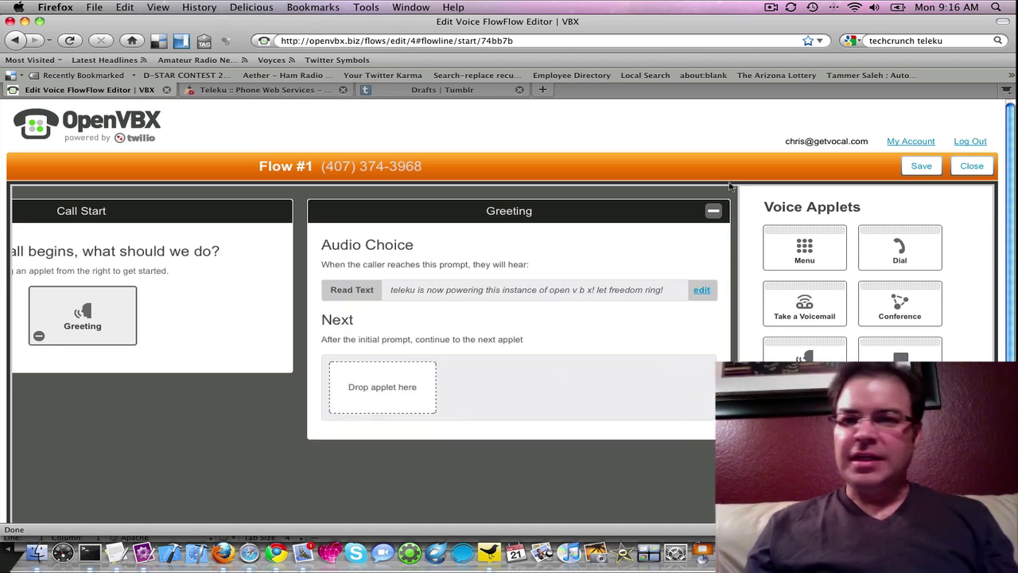
pyautogui.click(910, 168)
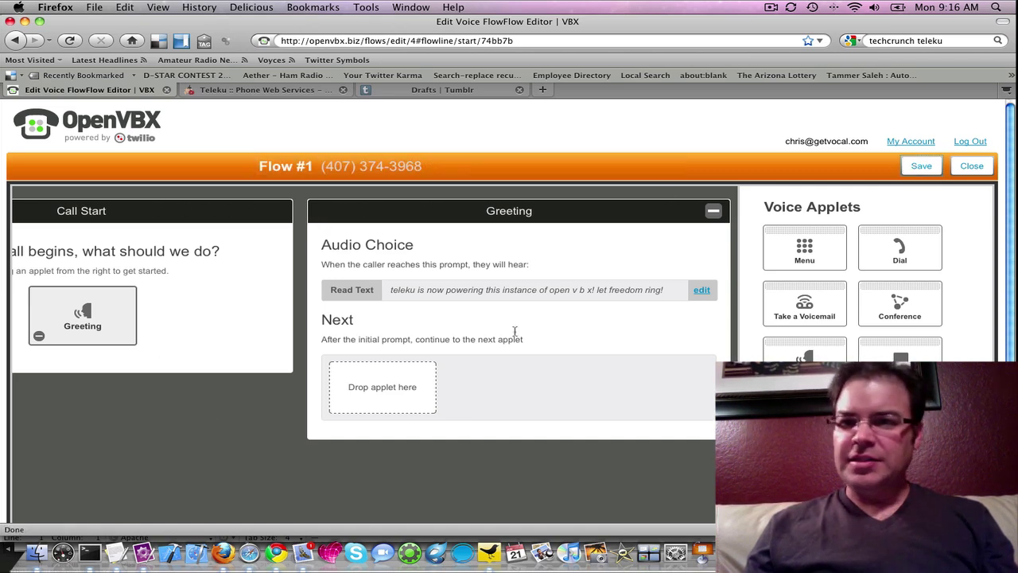
pyautogui.click(972, 166)
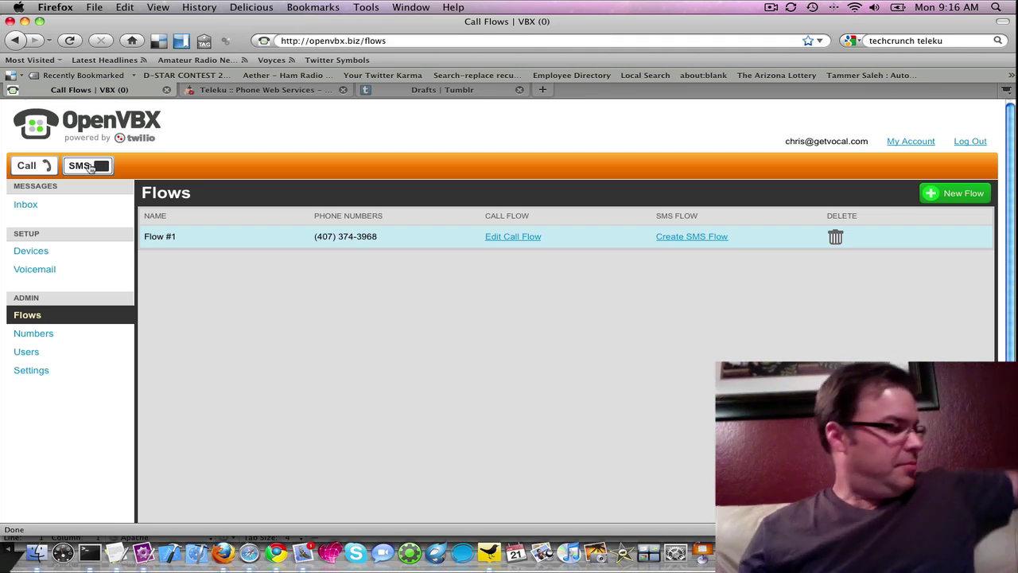
# - Send the SMS 'this is a test from teleku/openvbx' to a saved phone number
pyautogui.click(89, 166)
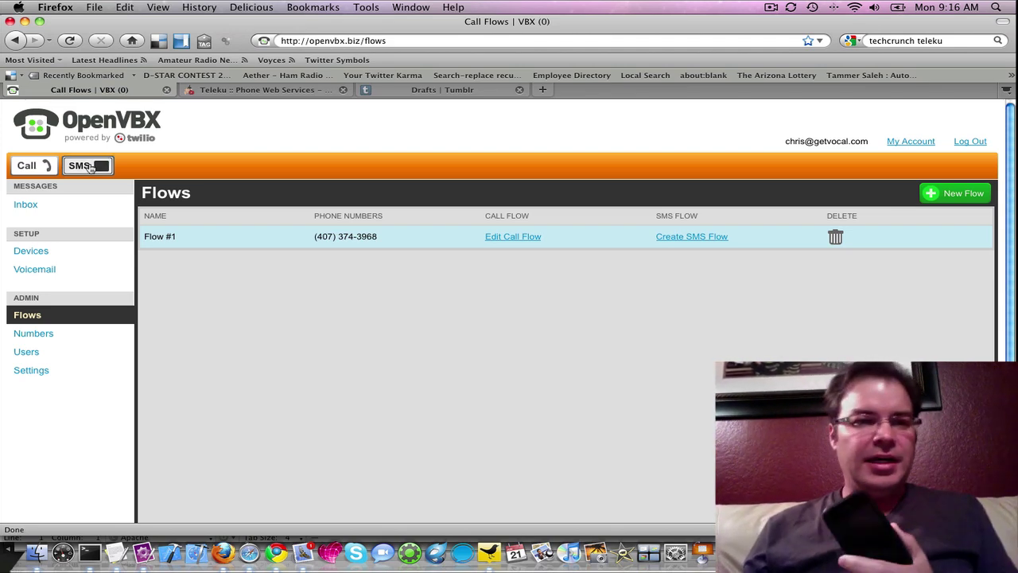
pyautogui.click(131, 230)
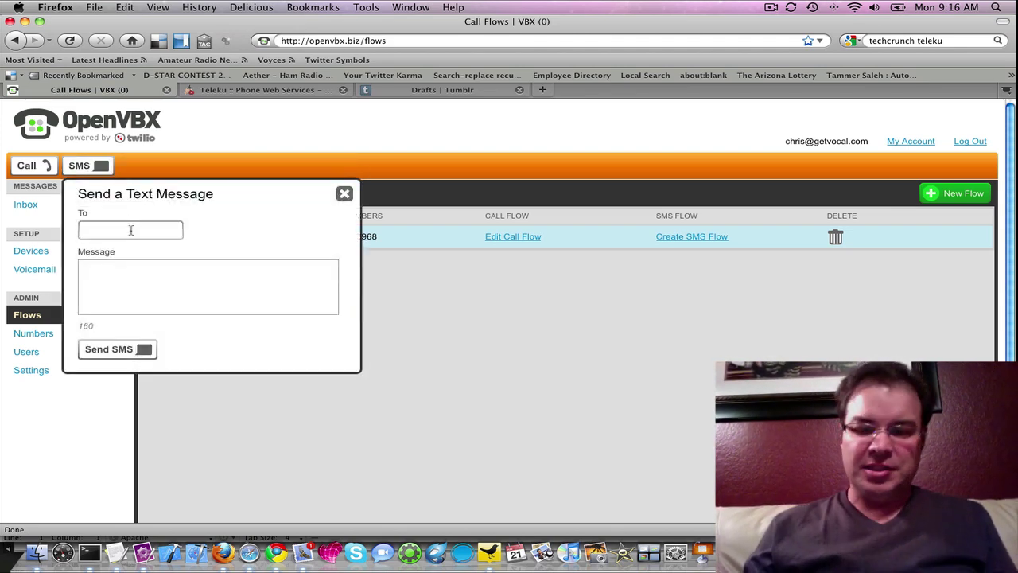
pyautogui.write('480')
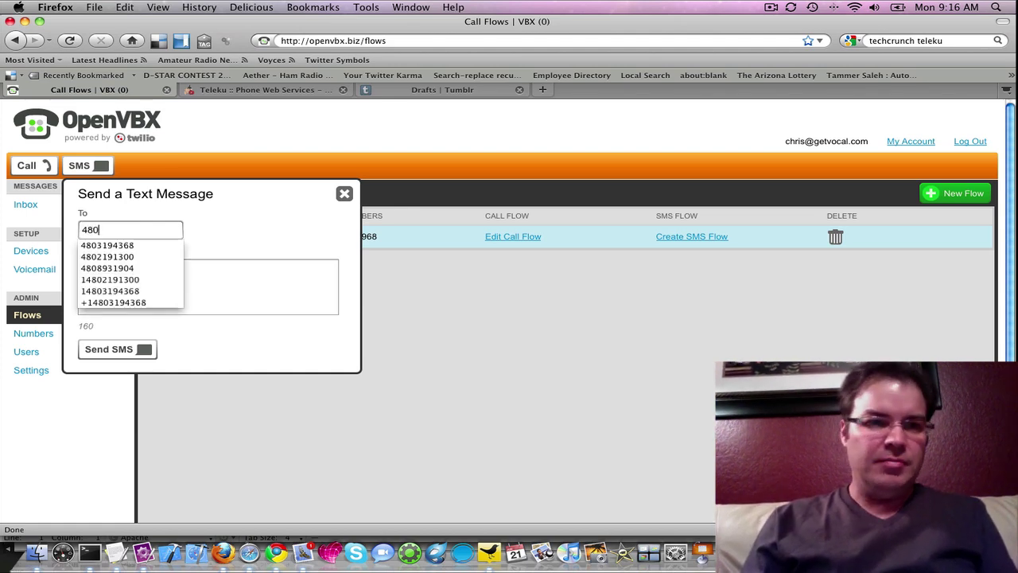
pyautogui.press('Down')
pyautogui.press('Tab')
pyautogui.write('th')
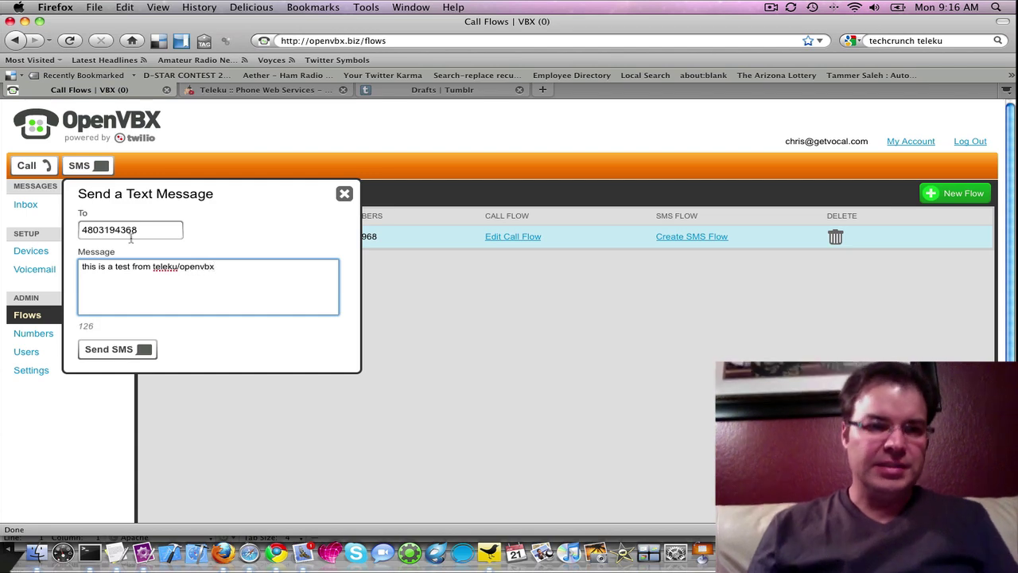
pyautogui.click(103, 350)
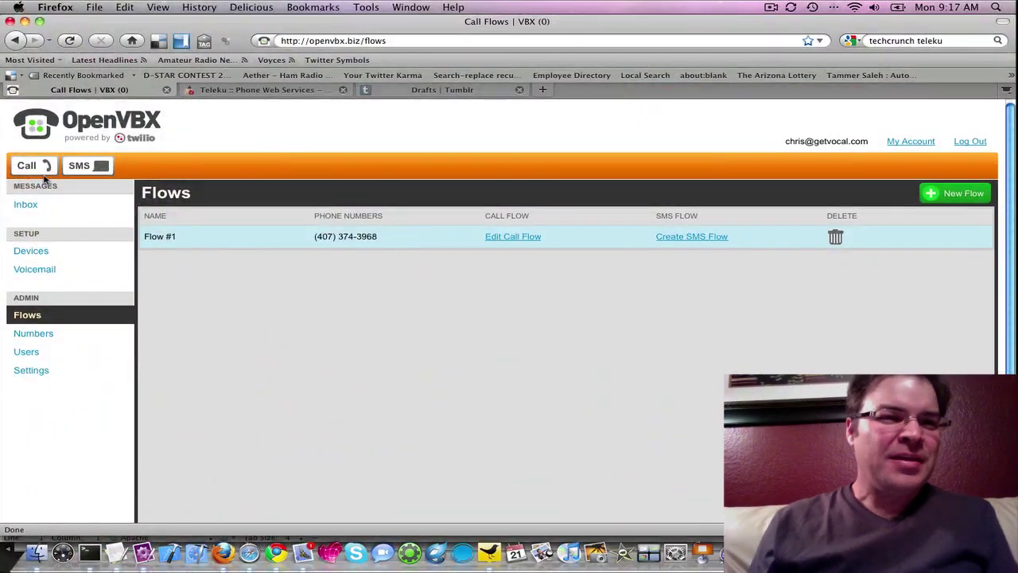
# - Place a test call to a saved phone number
pyautogui.click(43, 169)
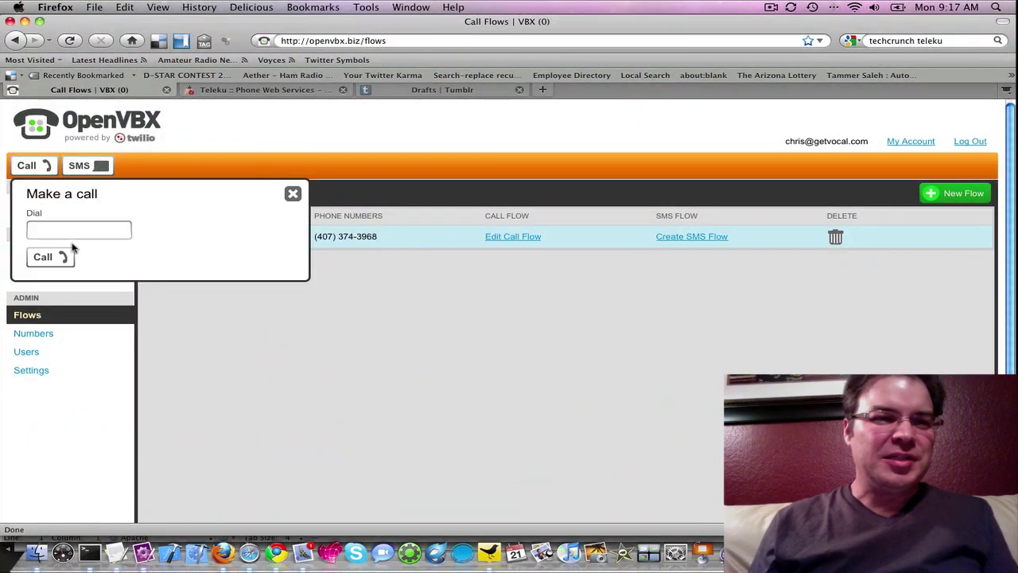
pyautogui.click(74, 231)
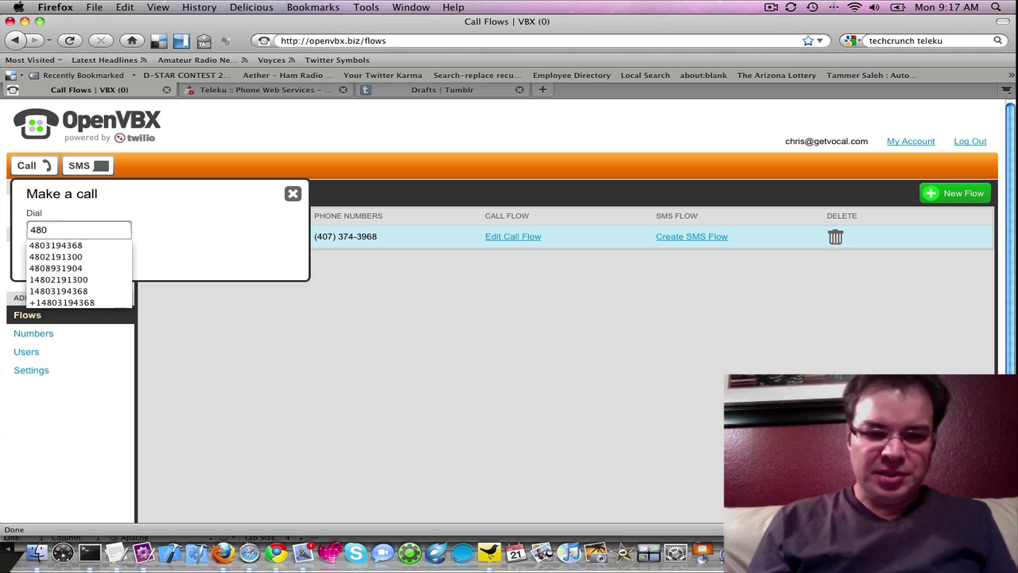
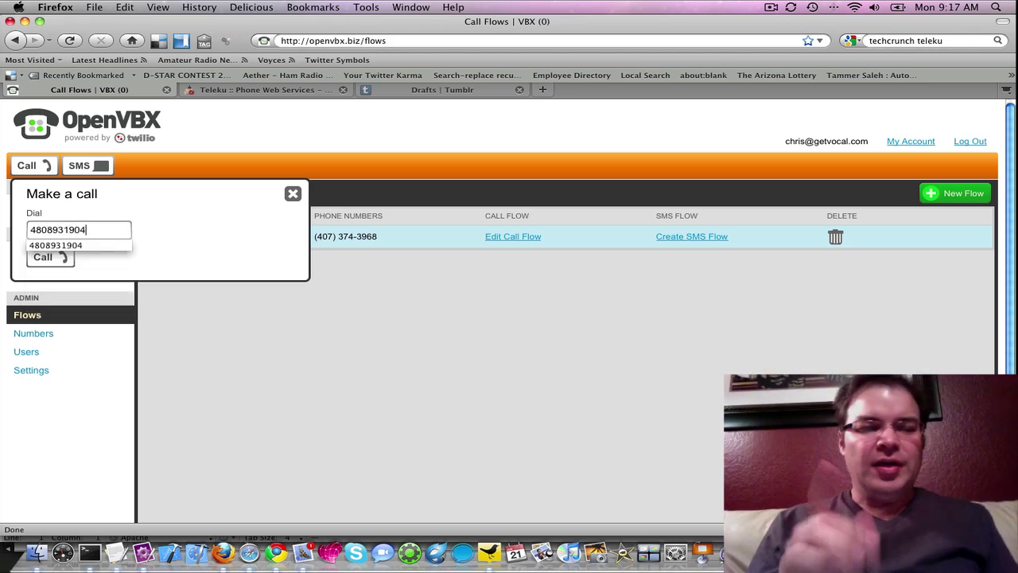
pyautogui.click(174, 238)
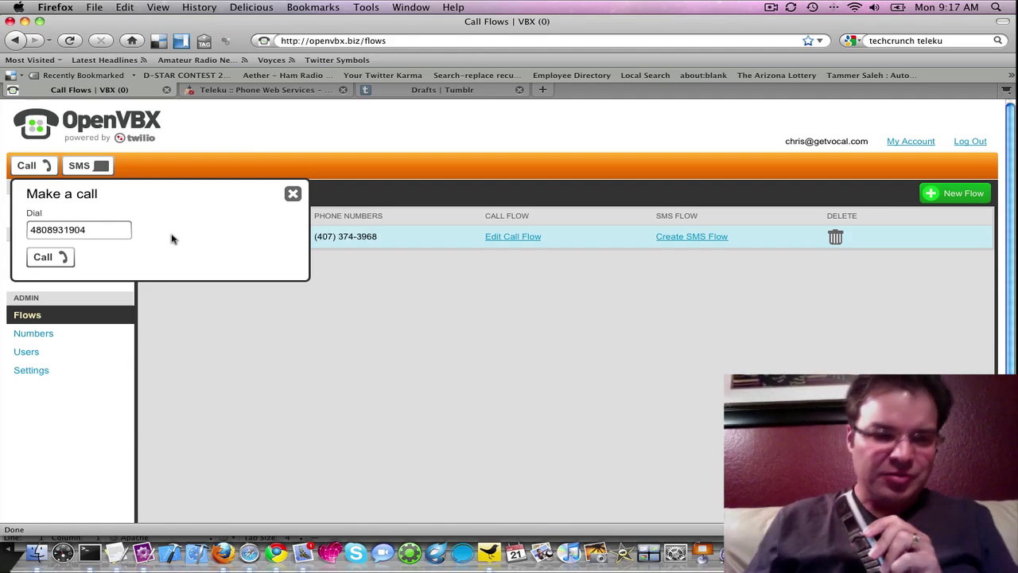
pyautogui.click(62, 259)
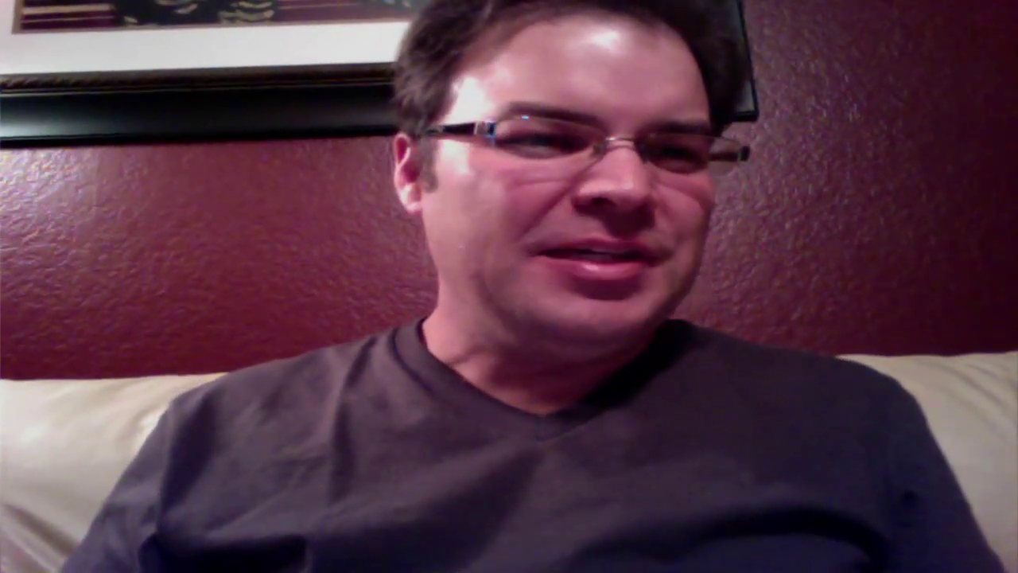
pyautogui.click(40, 335)
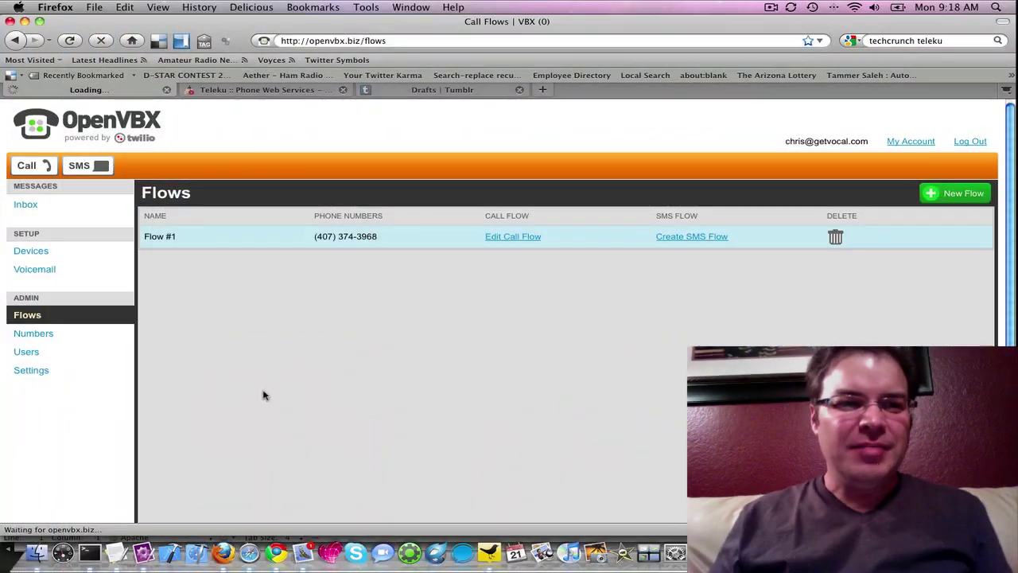